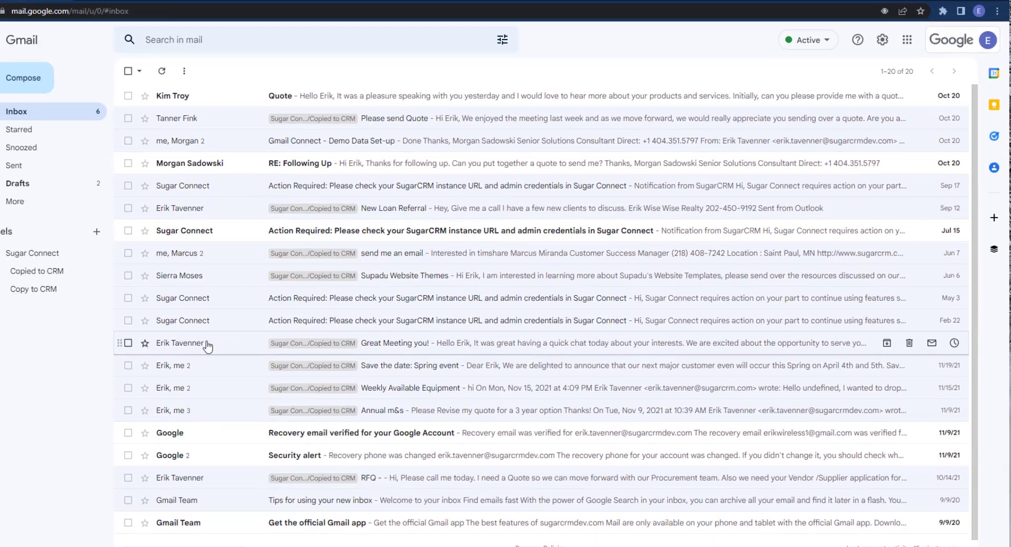
- Open the 'Great Meeting you!' email from the inbox
click(252, 338)
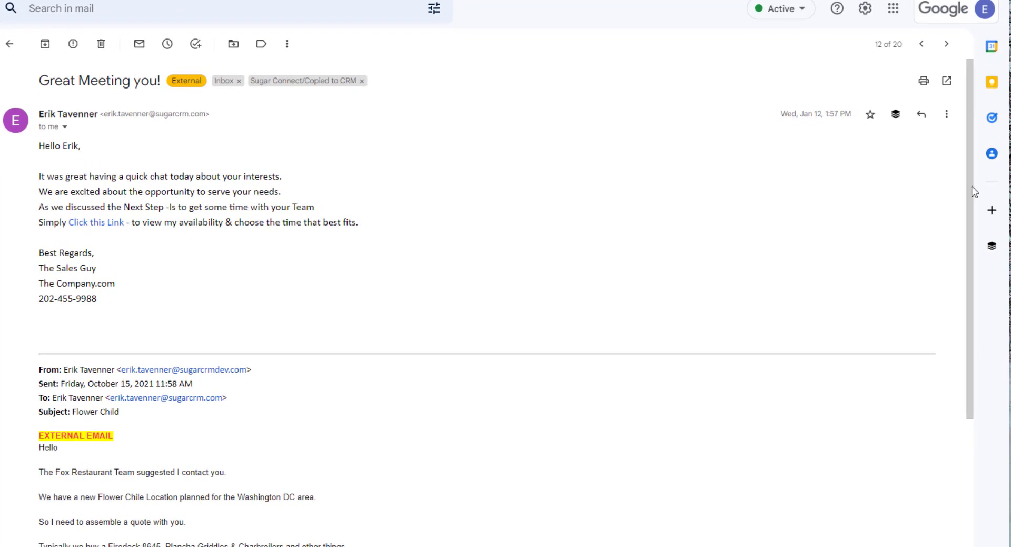
click(993, 248)
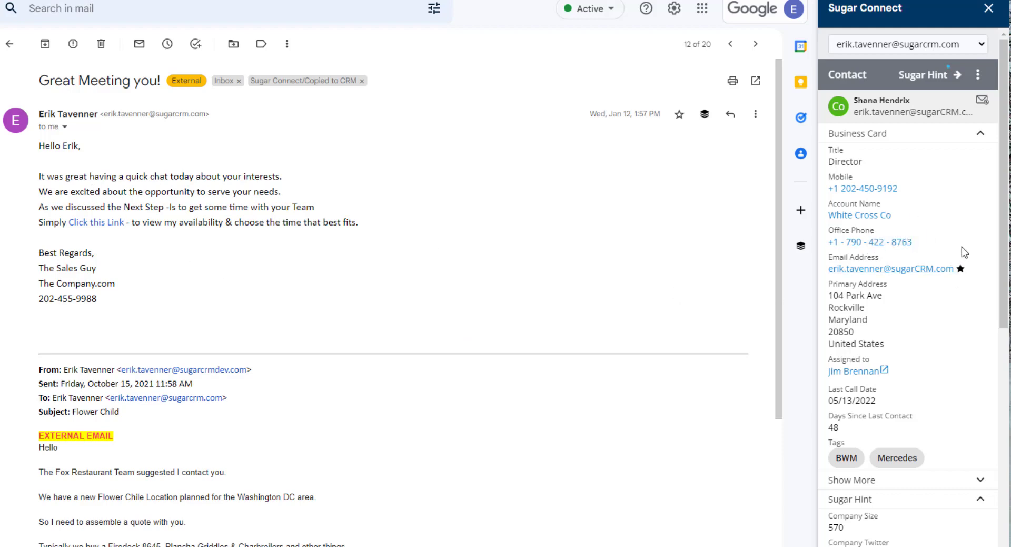
scroll(967, 235, down, 7)
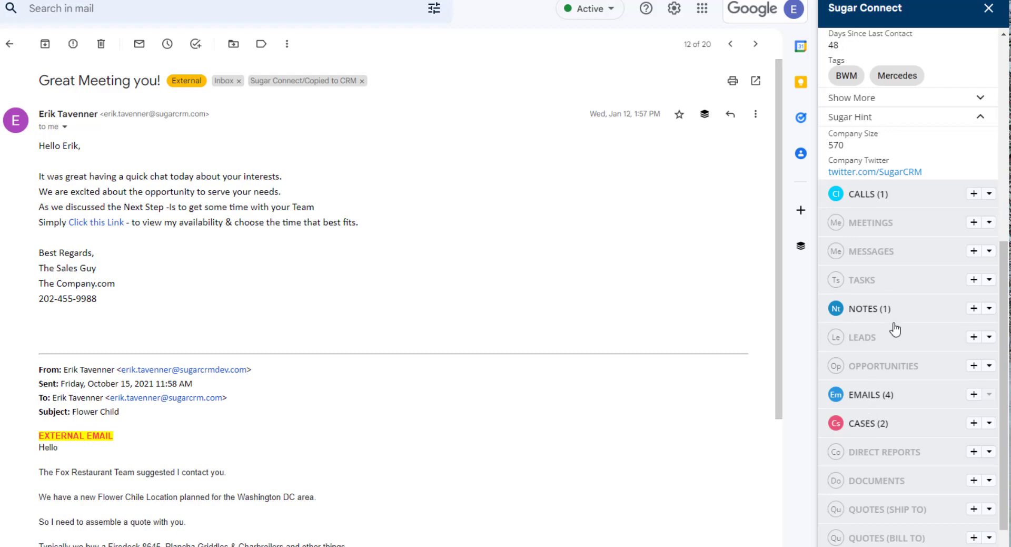
scroll(895, 321, up, 1)
scroll(895, 321, up, 6)
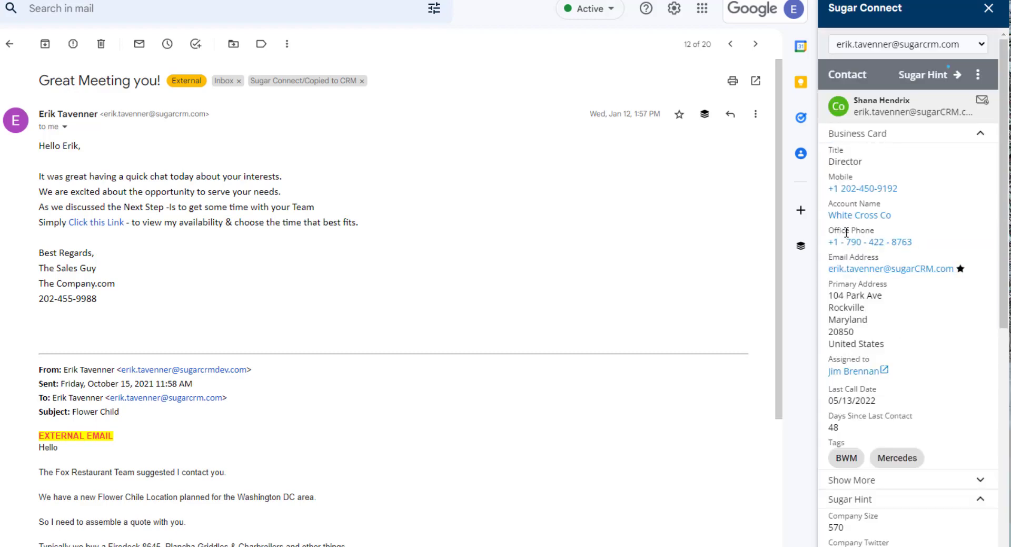
- Open the White Cross Co account record and browse its linked contacts and meetings
click(852, 216)
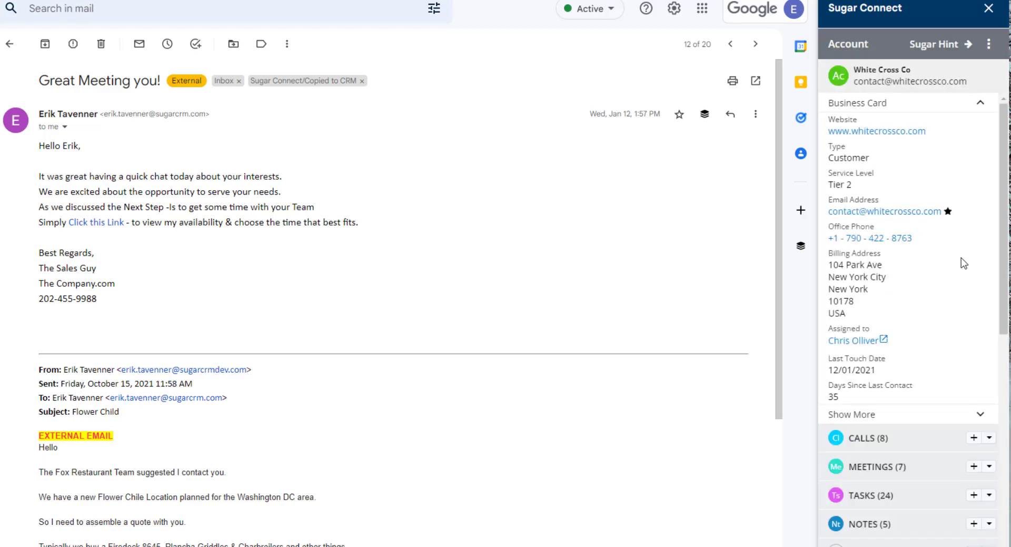
scroll(947, 299, down, 3)
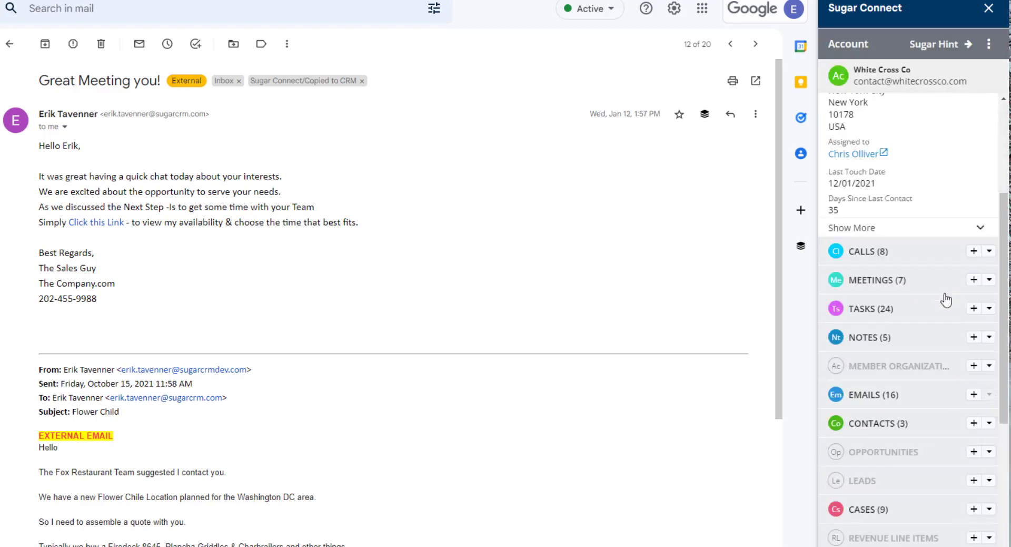
click(873, 422)
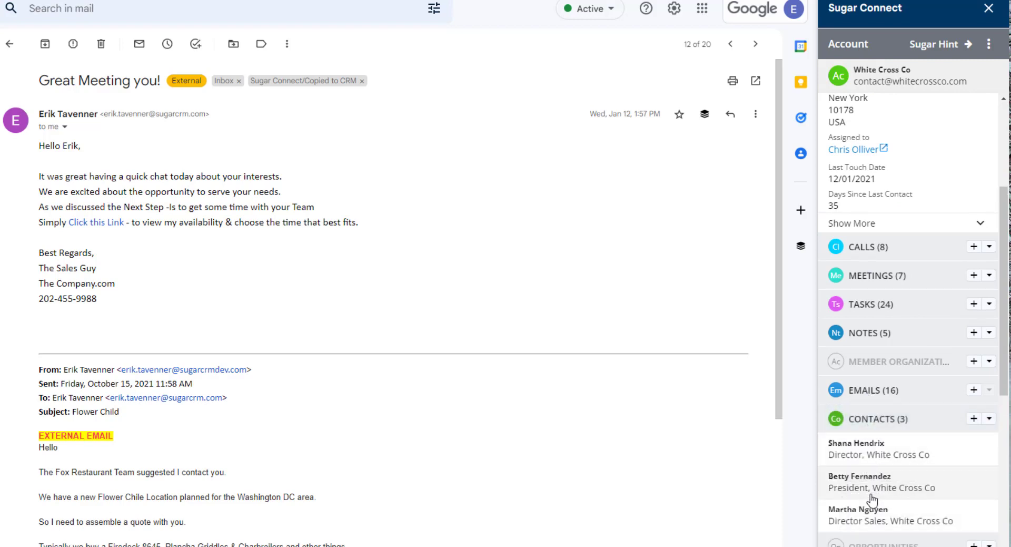
mouse_move(891, 475)
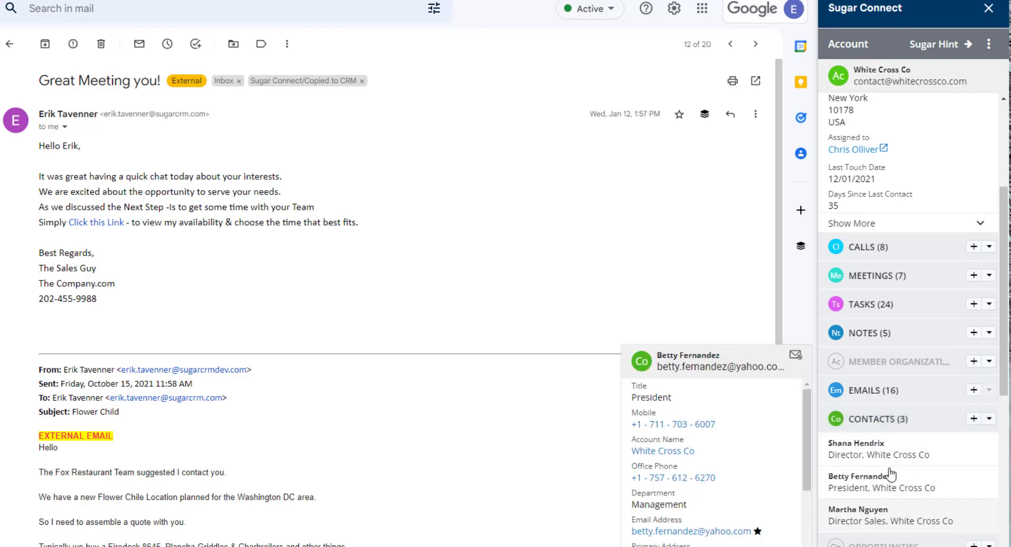
click(867, 276)
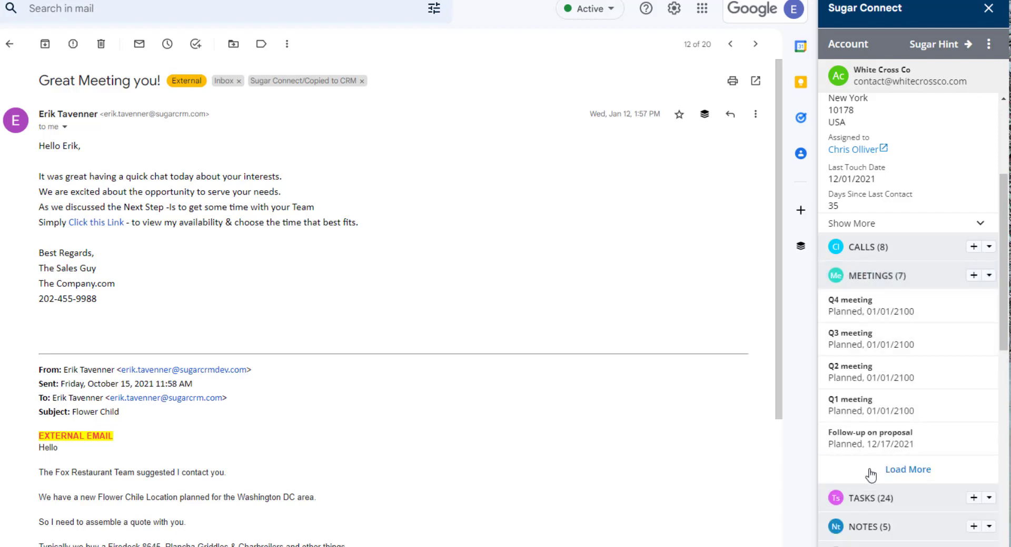
click(907, 276)
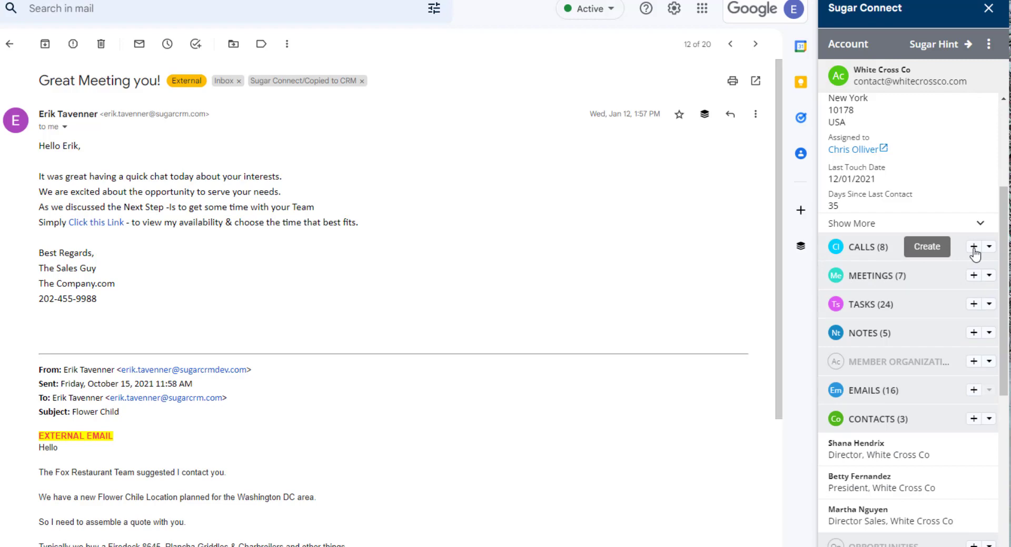
scroll(978, 211, up, 4)
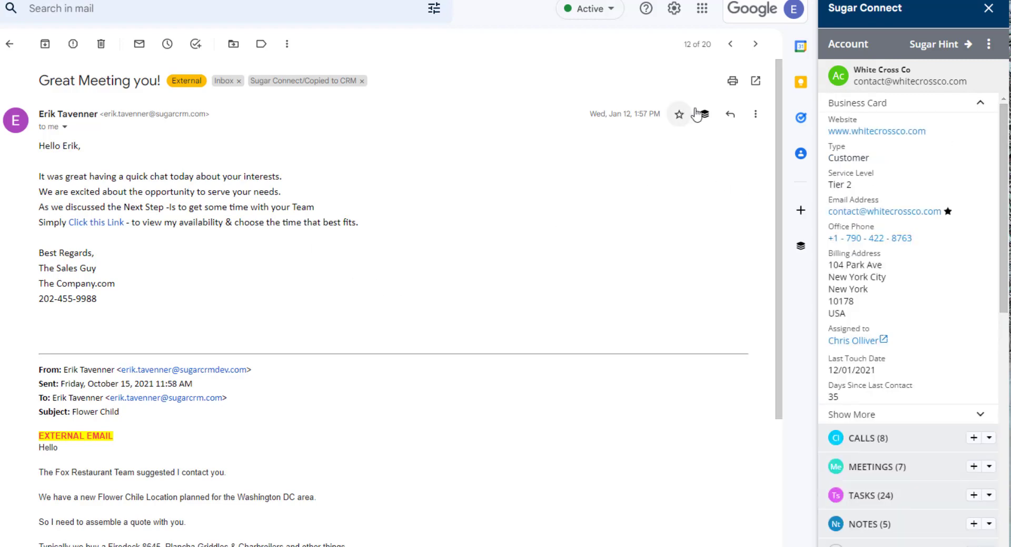
- Reply to the email using the call-review CRM template from the Lead group
click(730, 114)
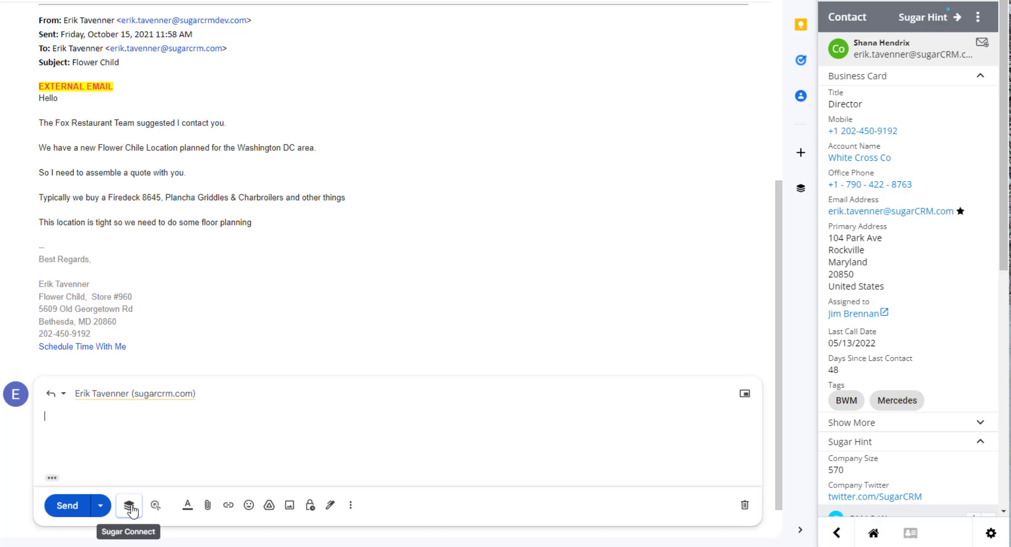
click(131, 507)
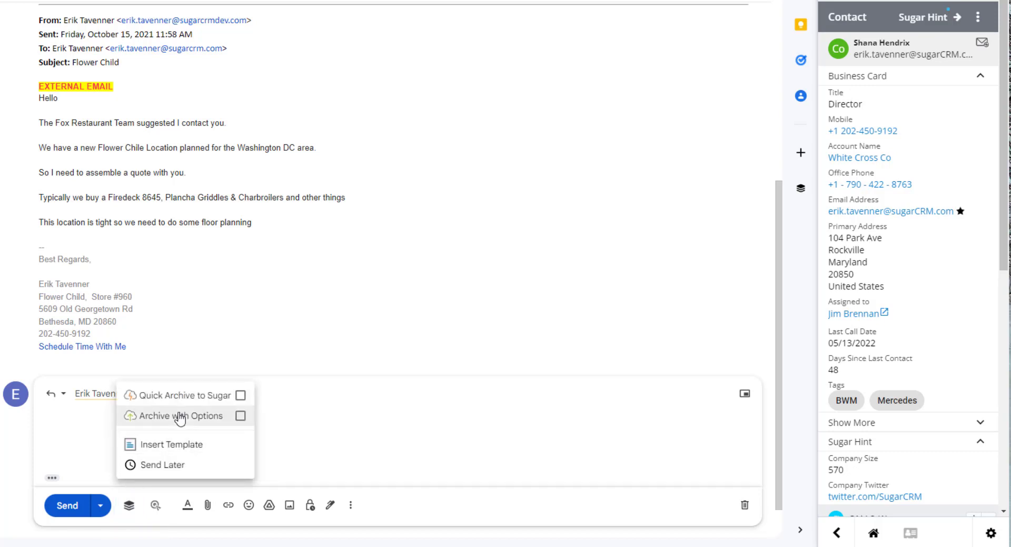
click(188, 442)
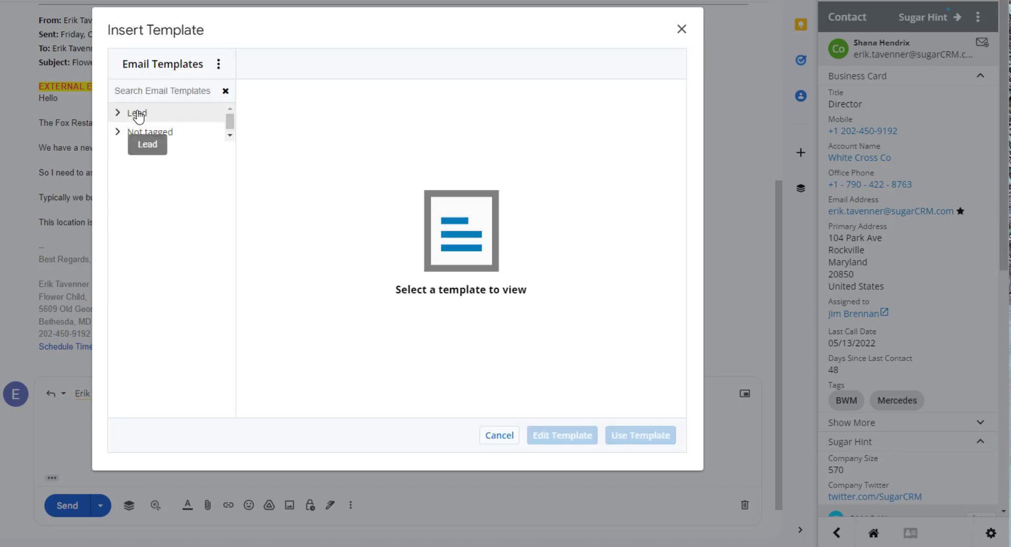
click(135, 112)
click(181, 133)
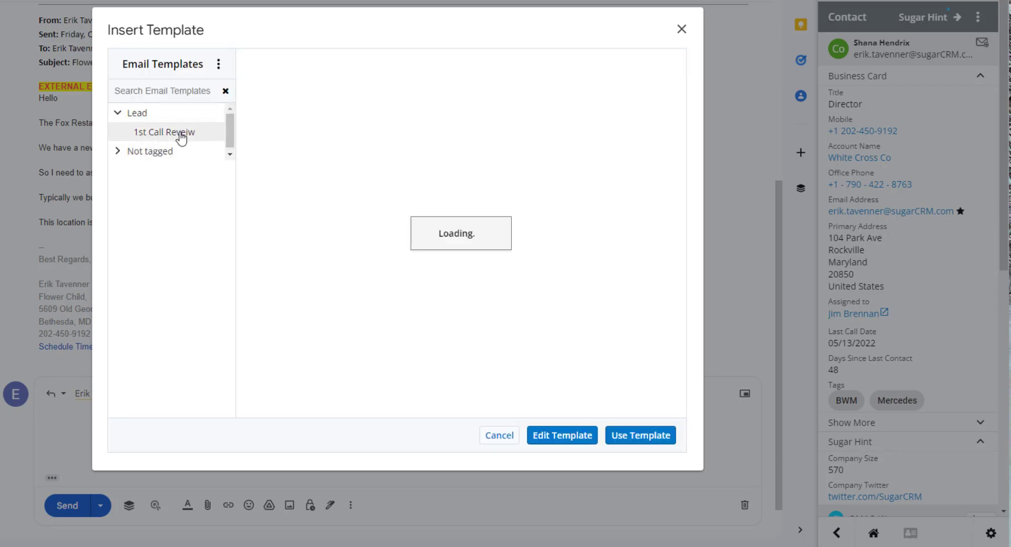
click(636, 438)
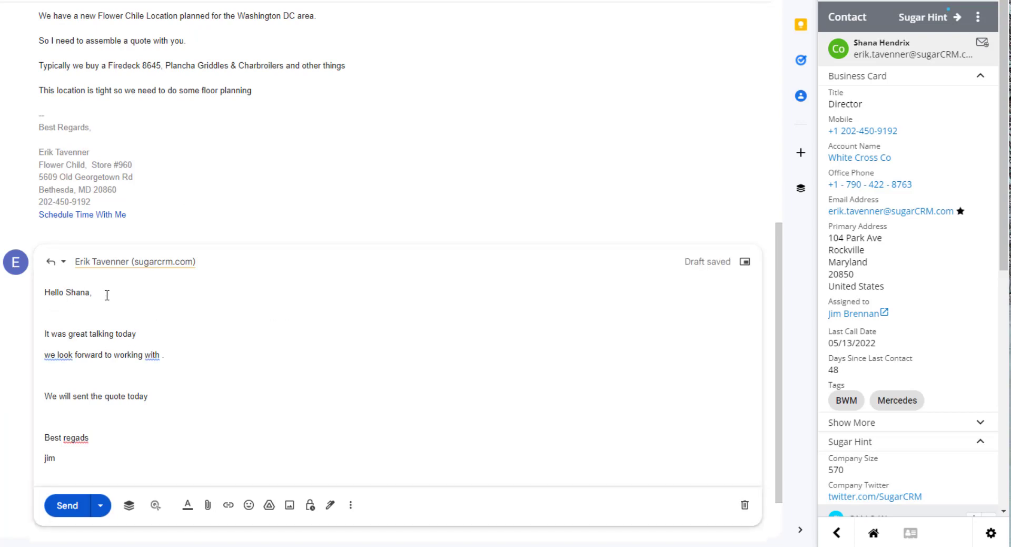
- Turn on Quick Archive to Sugar for the reply and send it
click(129, 507)
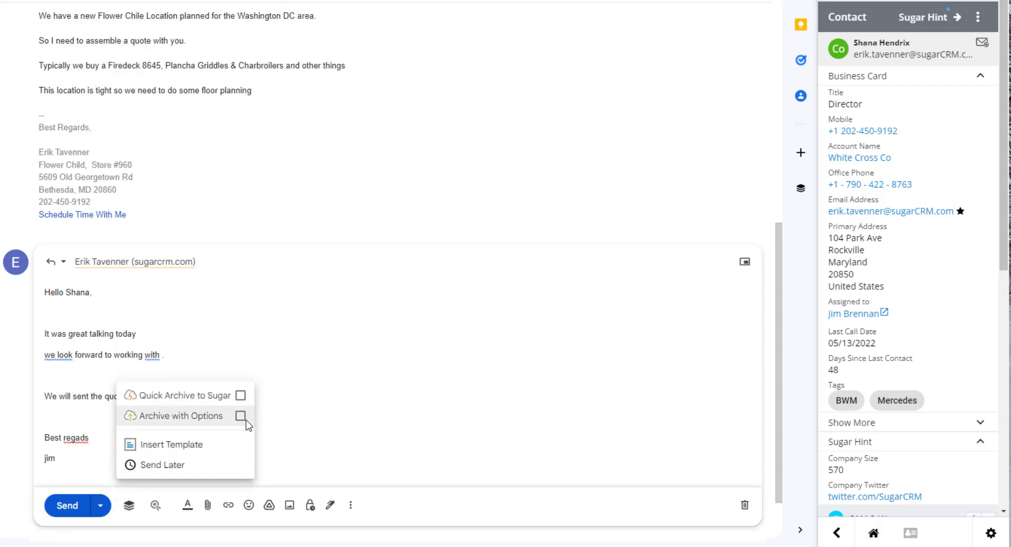
click(241, 395)
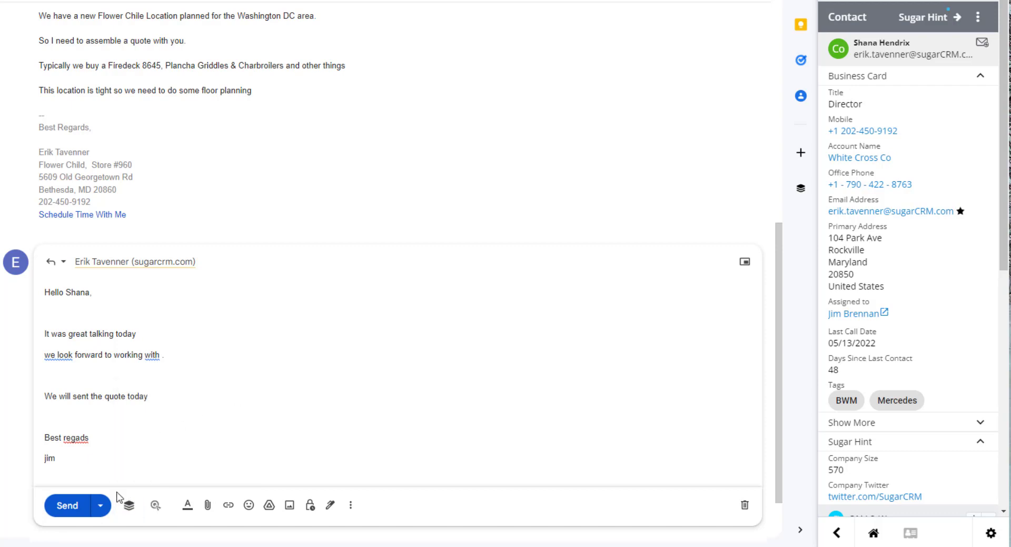
click(69, 506)
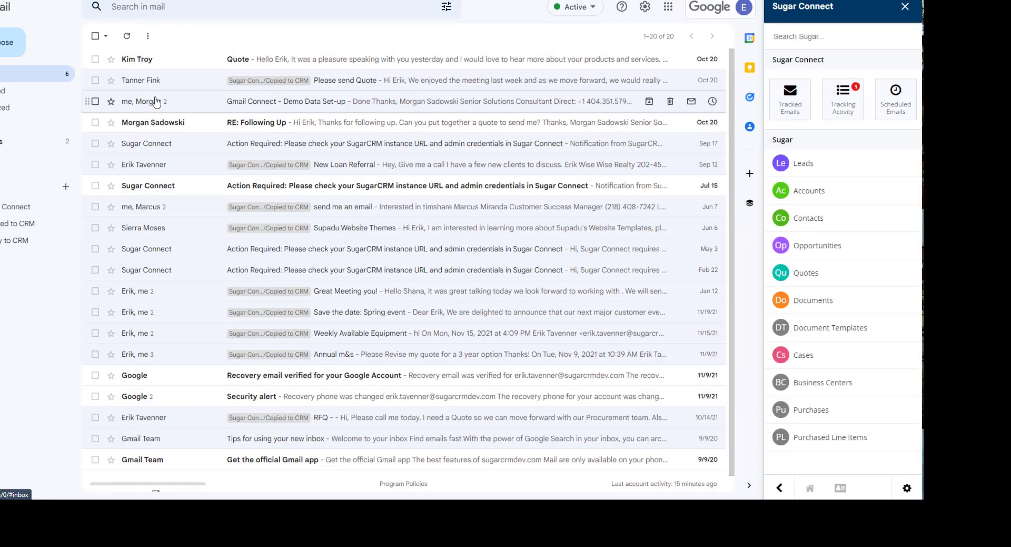
- Add the Please send Quote sender as a contact under account SugarCRM, accepting its address
click(178, 80)
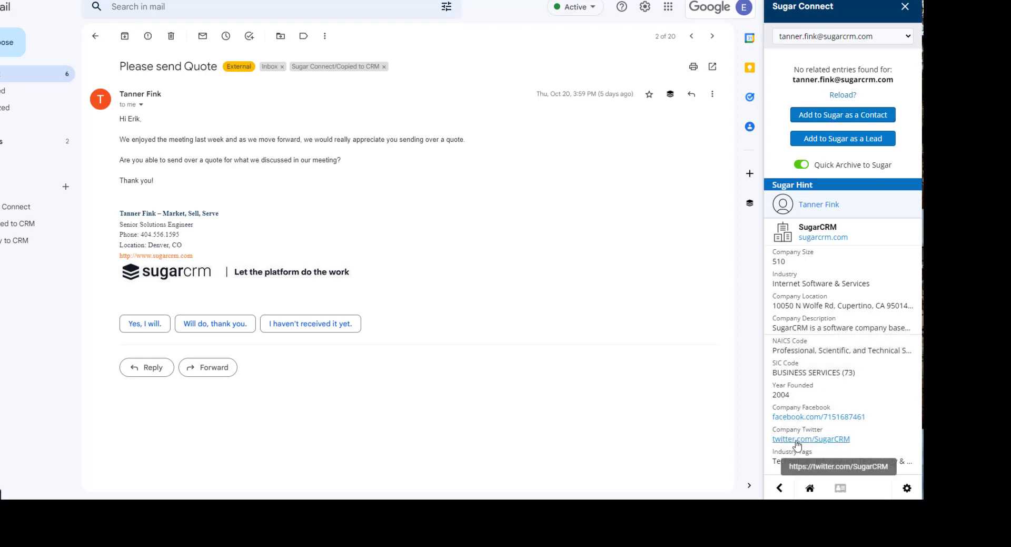
click(838, 119)
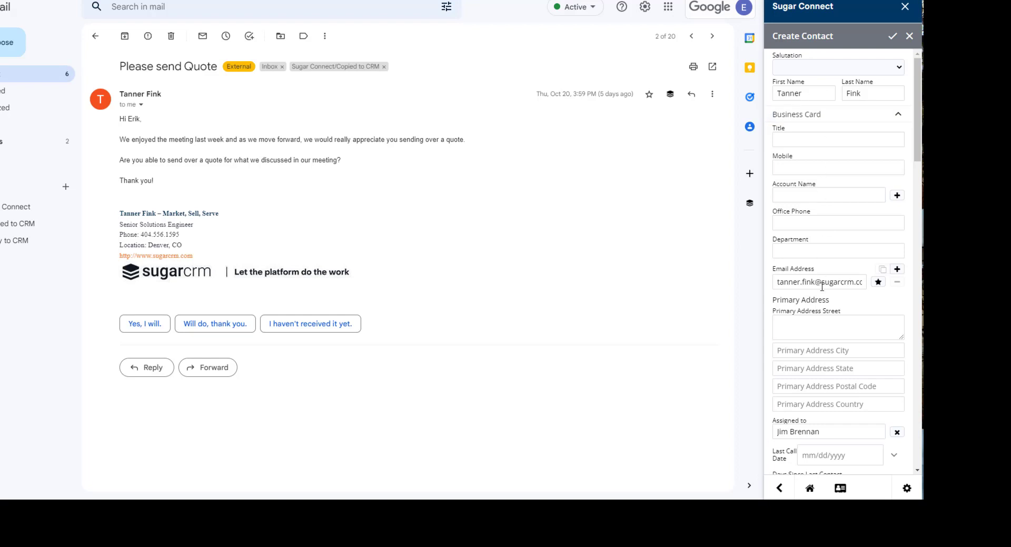
click(785, 190)
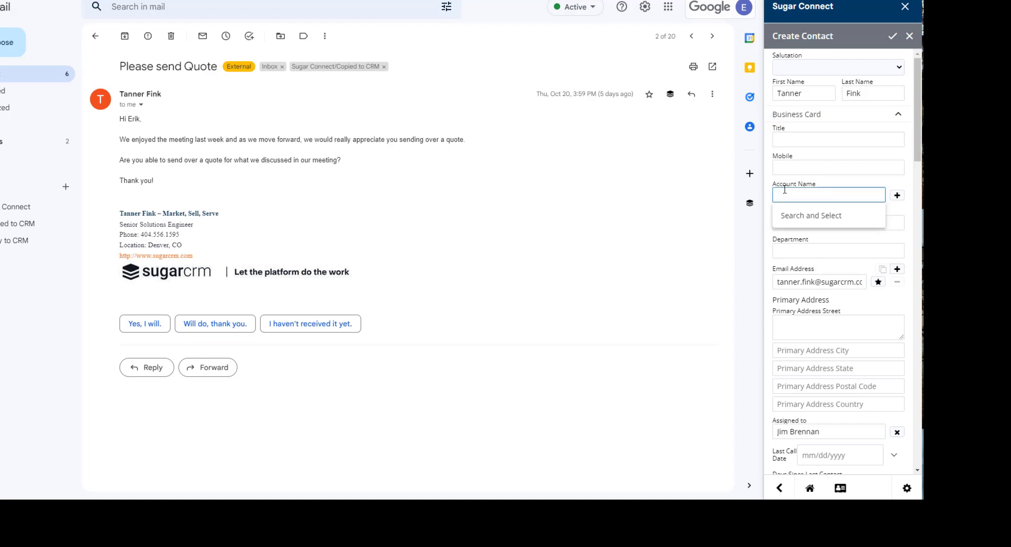
text(sug)
click(793, 215)
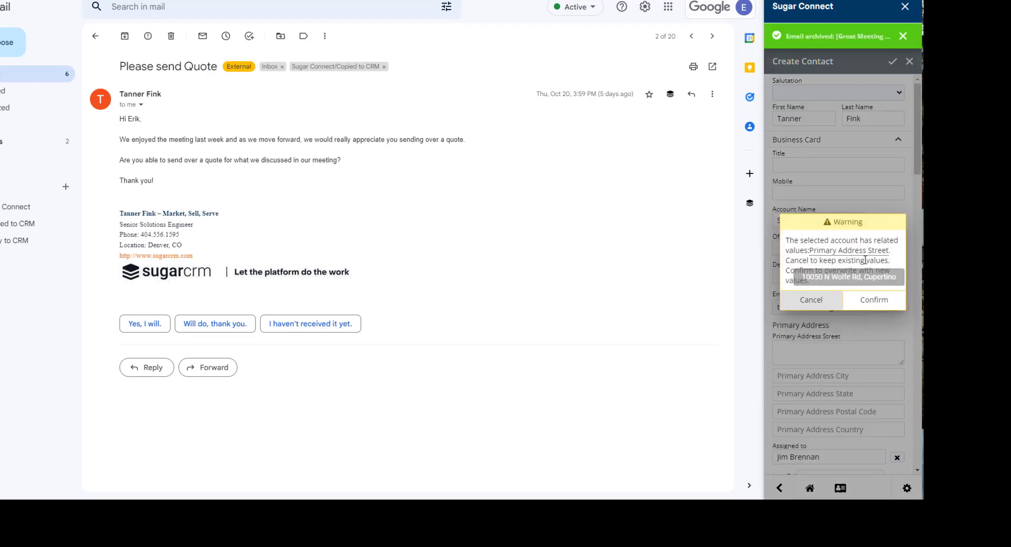
click(871, 303)
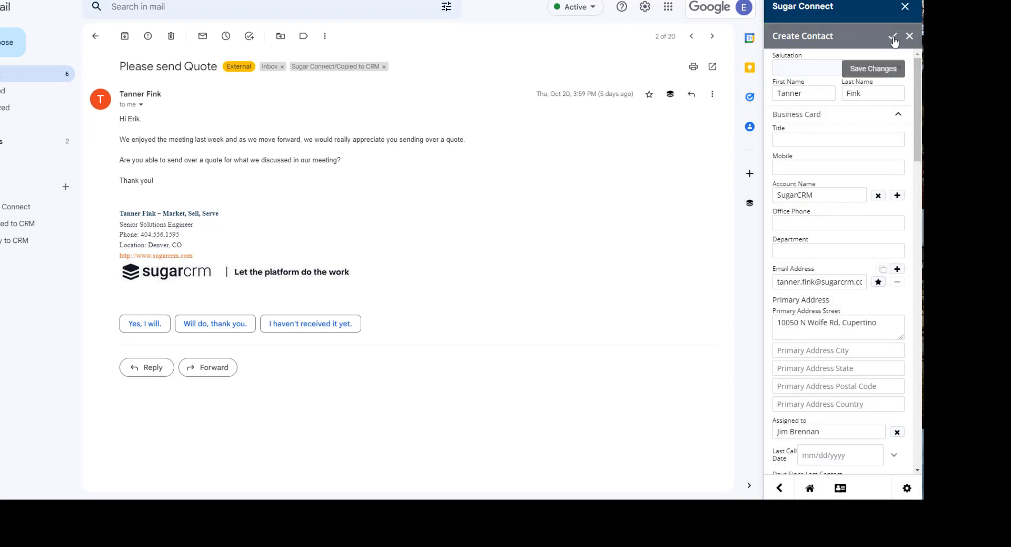
- Save the new contact, then open the SugarCRM account and expand its four contacts
click(893, 37)
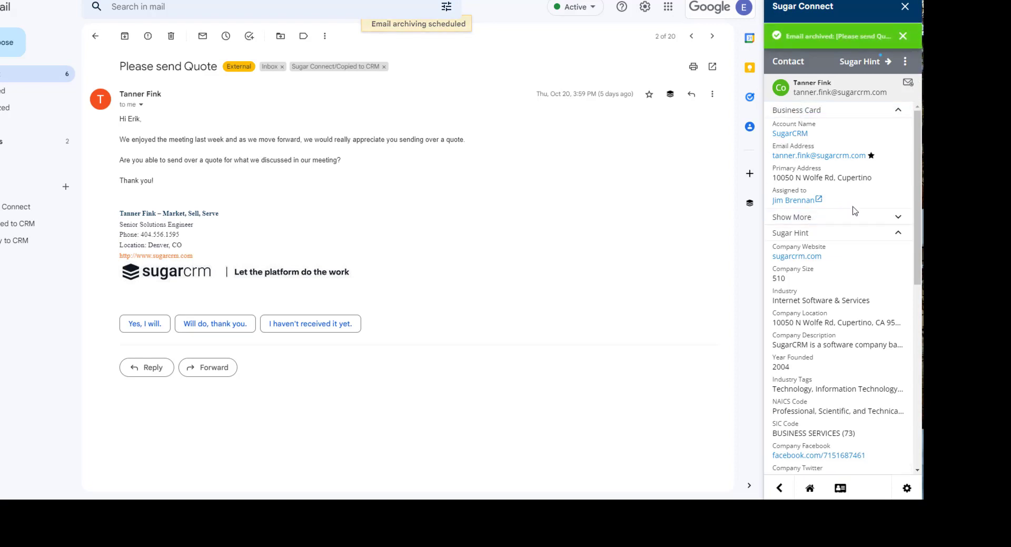
click(793, 133)
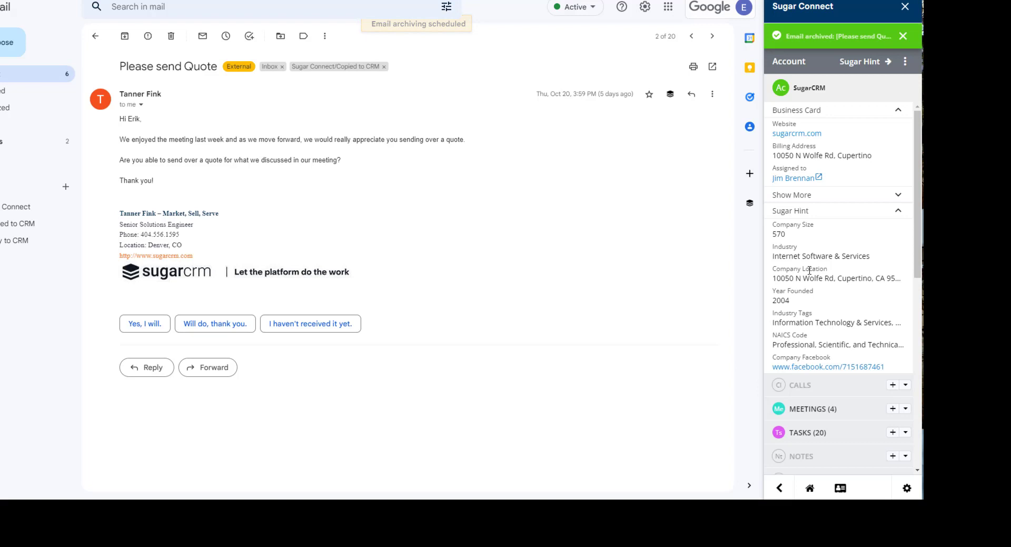
scroll(803, 387, down, 4)
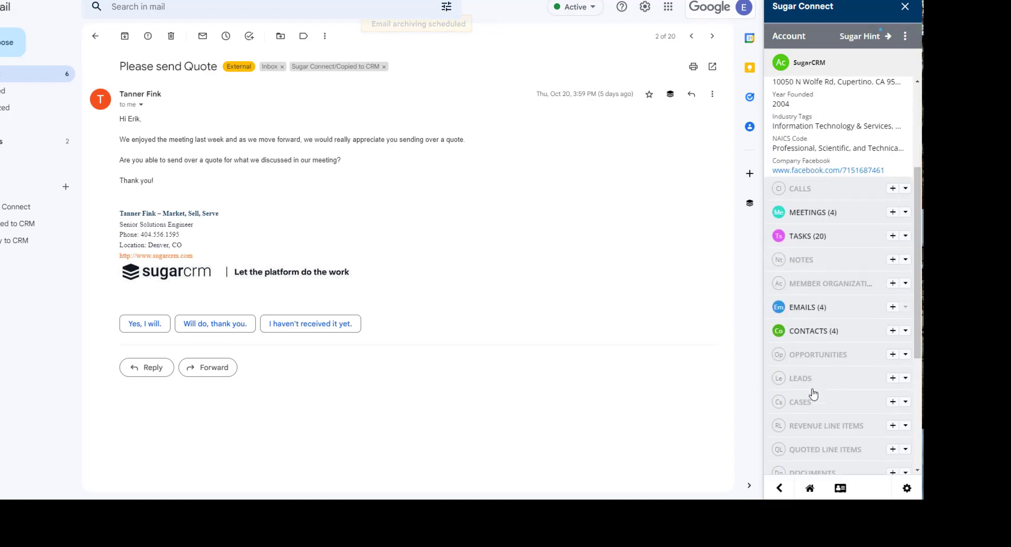
click(803, 297)
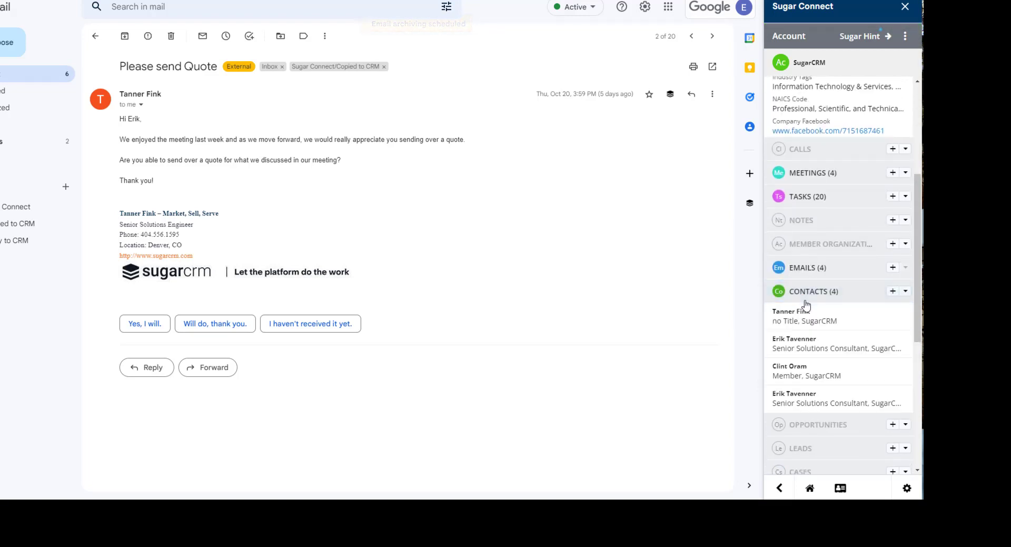
click(906, 38)
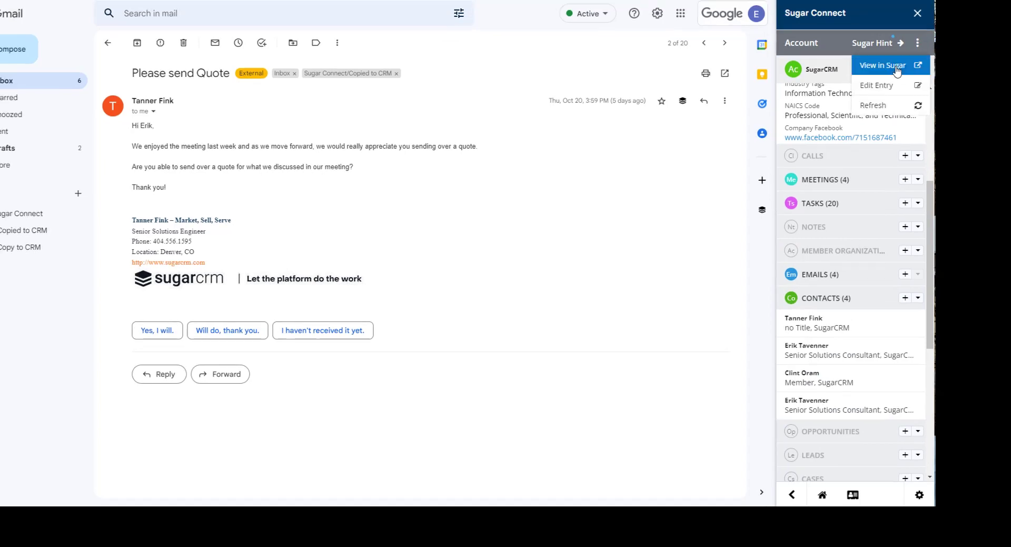
- View the account in SugarCRM, open the new contact's record, then return to Gmail
click(969, 108)
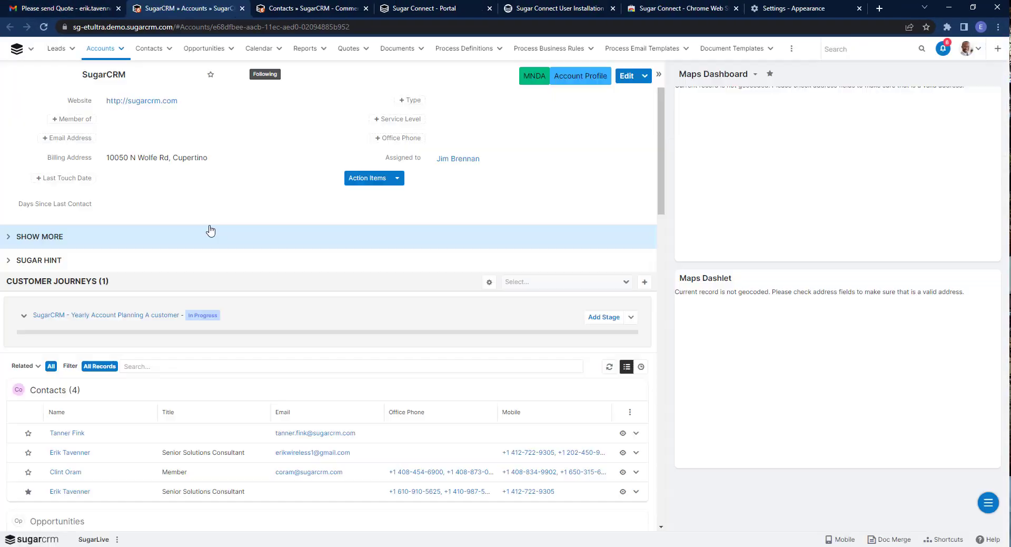
click(68, 435)
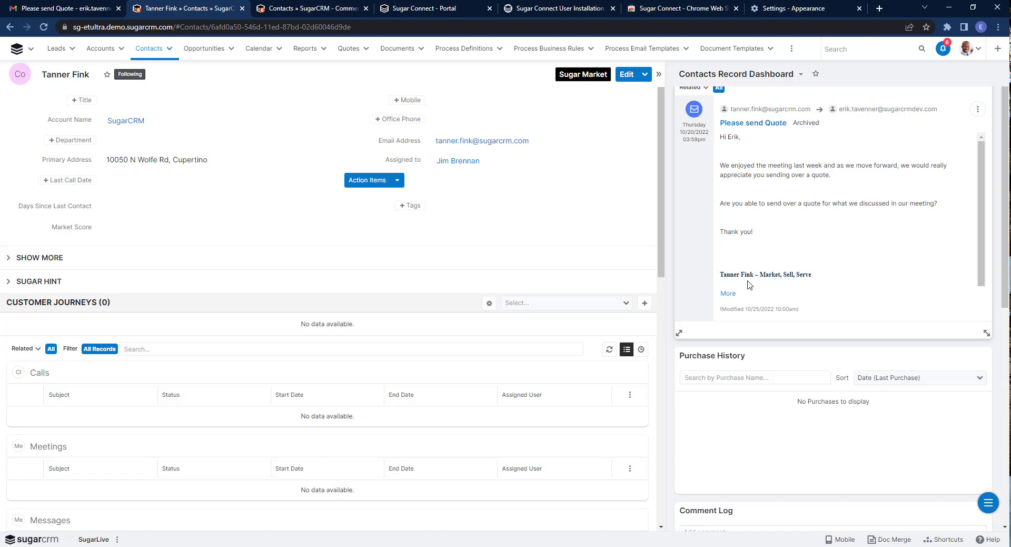
click(65, 9)
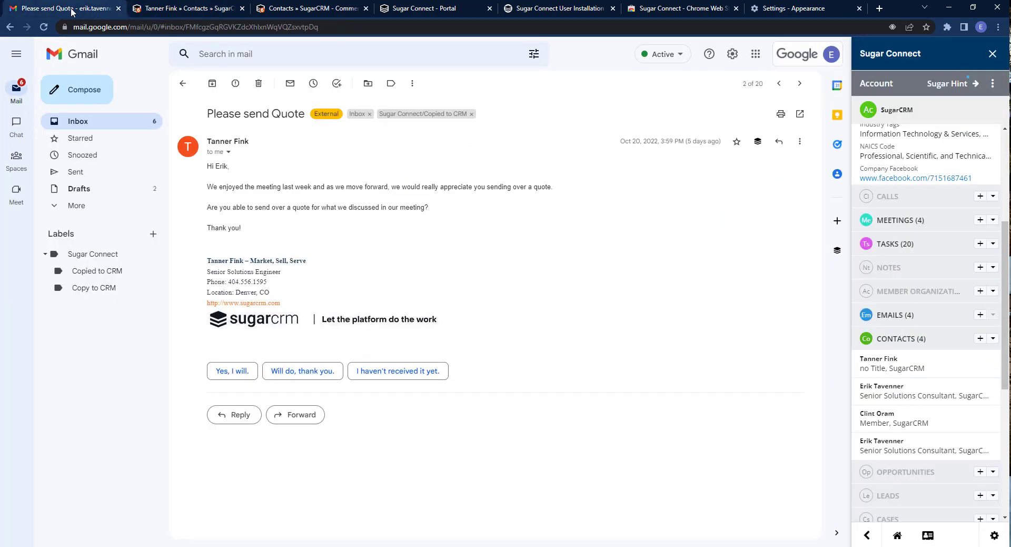
- Collapse the SugarCRM account's CONTACTS (4) list in the Sugar panel
click(937, 344)
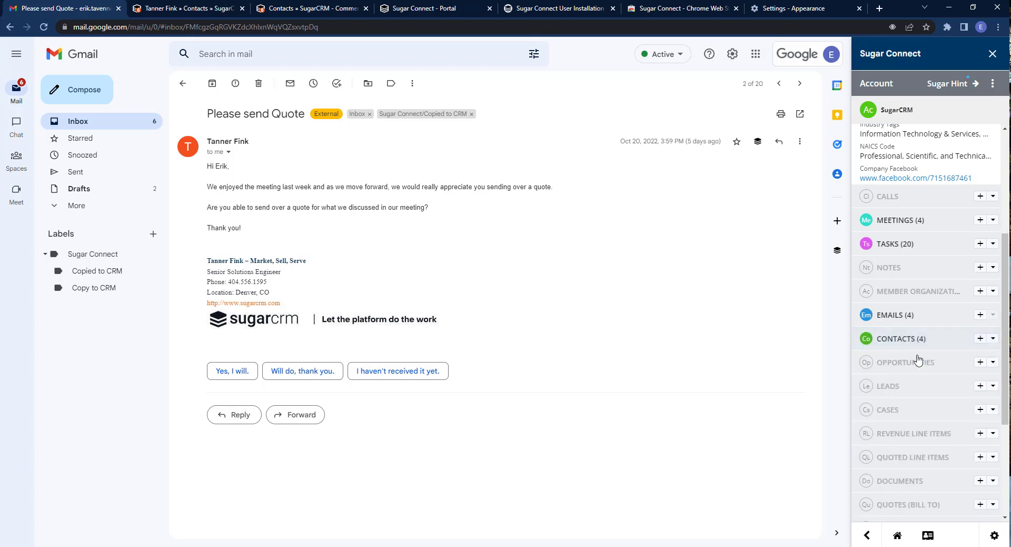